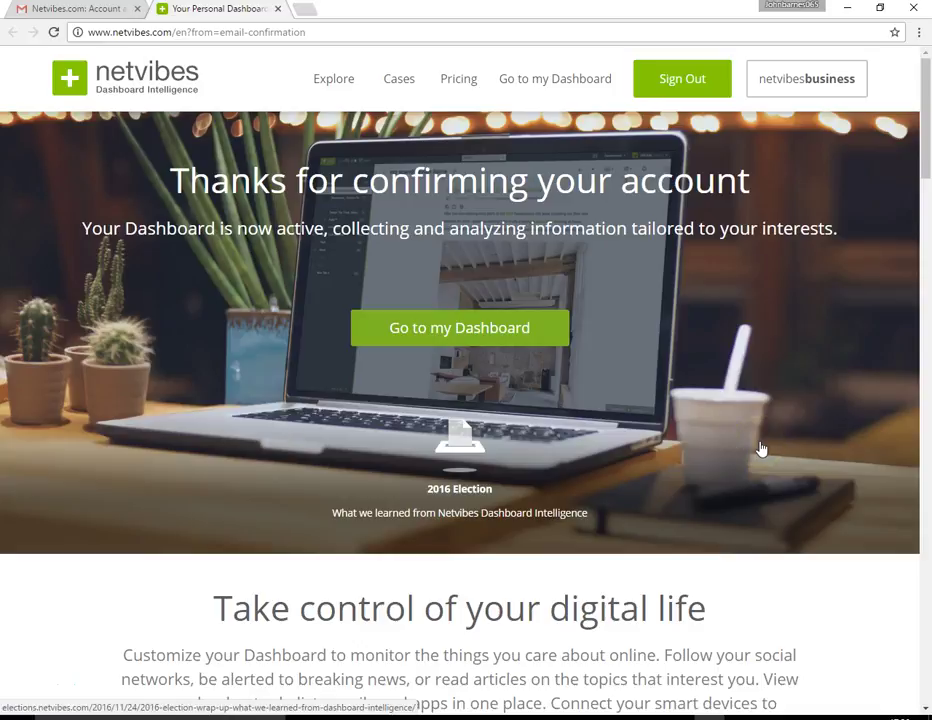
Open the personal dashboard and look over the contents of its Welcome tab.
left_click(780, 452)
left_click(457, 334)
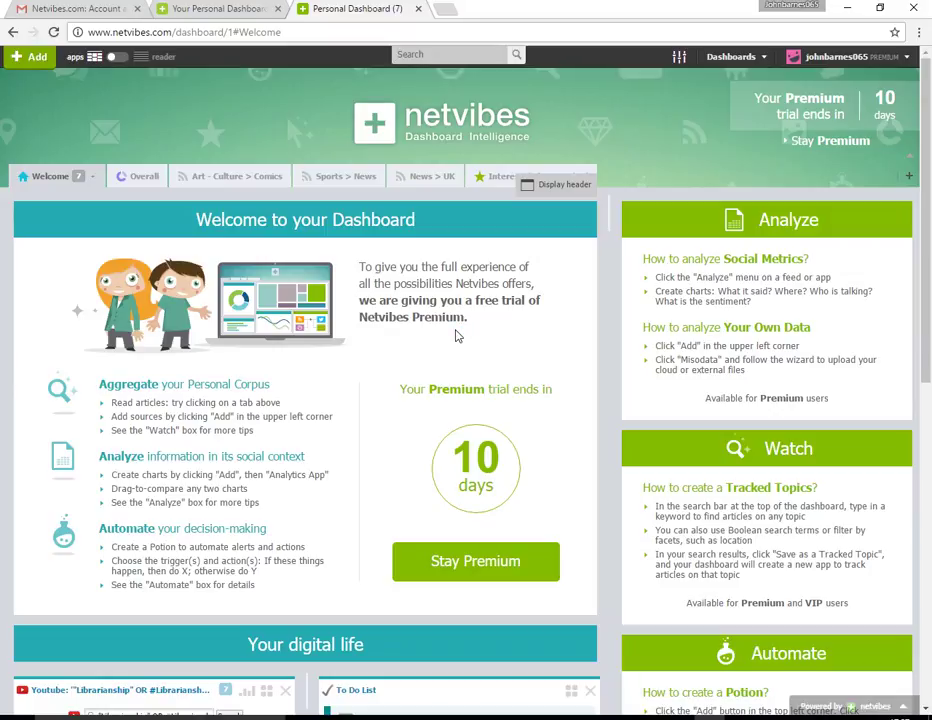
scroll(455, 336, "down", 4)
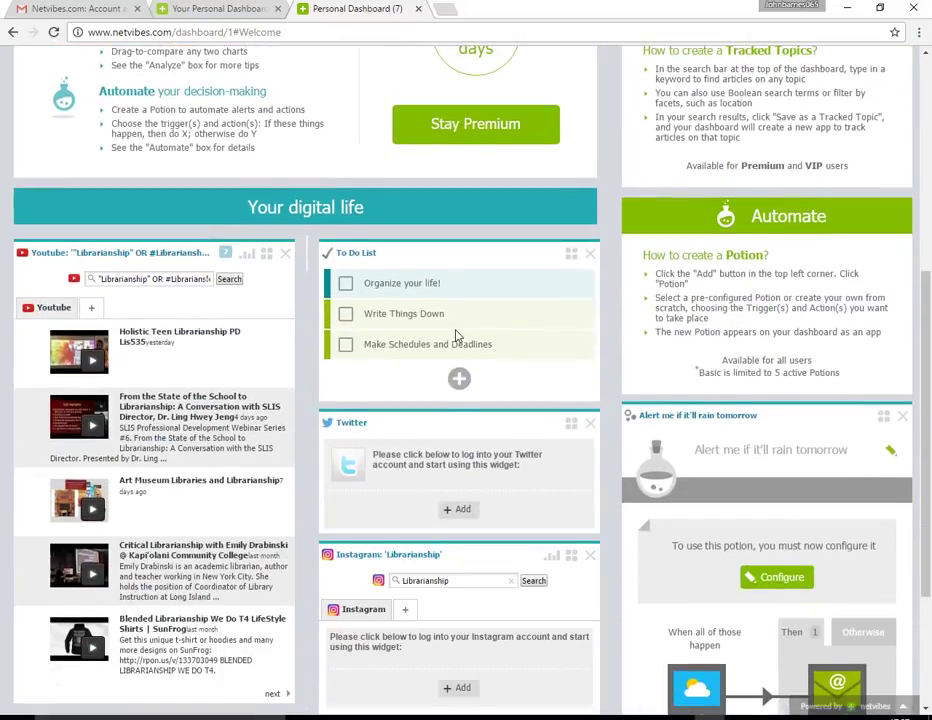
scroll(455, 336, "down", 2)
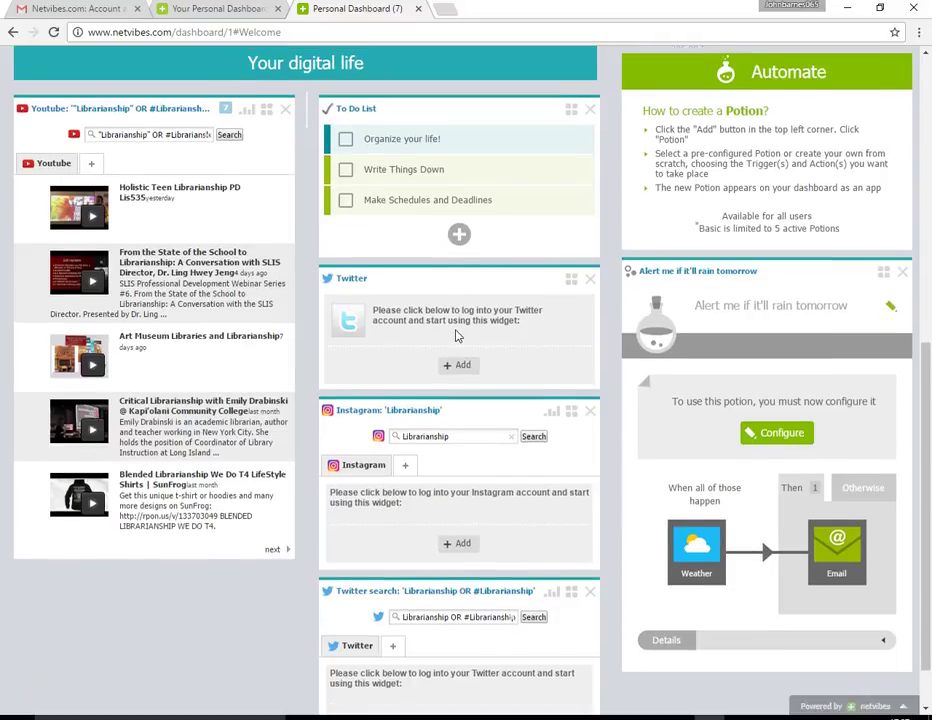
Delete the YouTube "Librarianship" app from the Your digital life section of the Welcome tab.
scroll(453, 510, "up", 1)
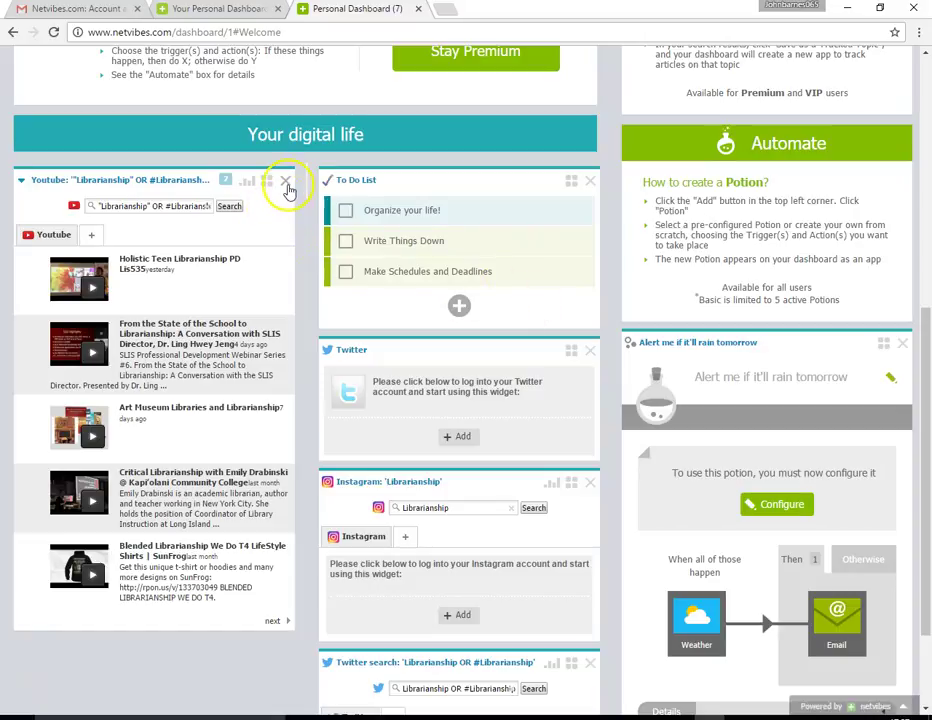
scroll(288, 190, "up", 1)
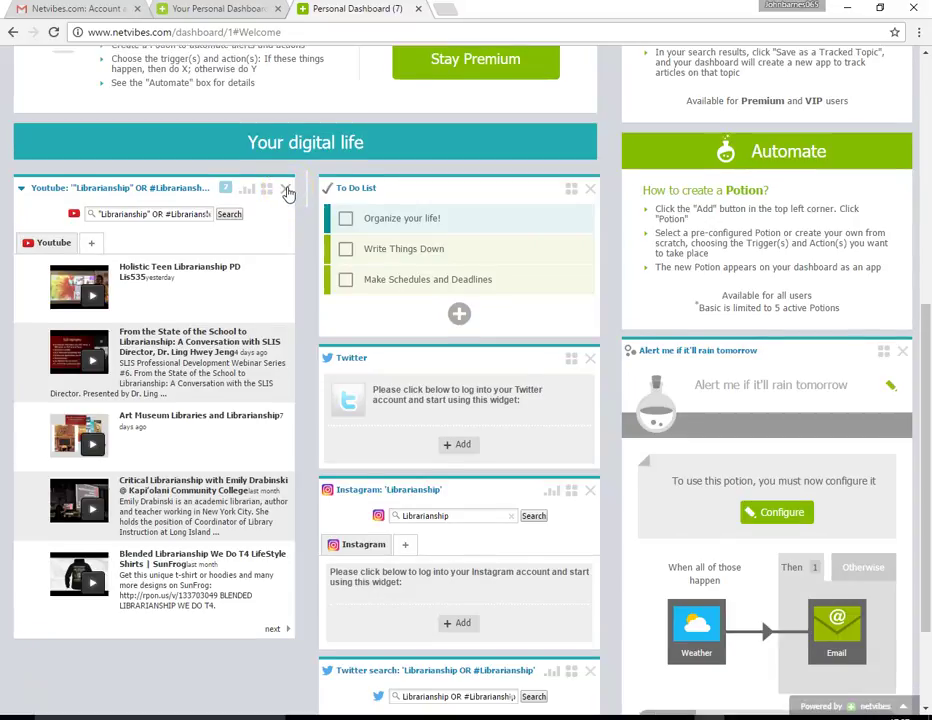
left_click(286, 189)
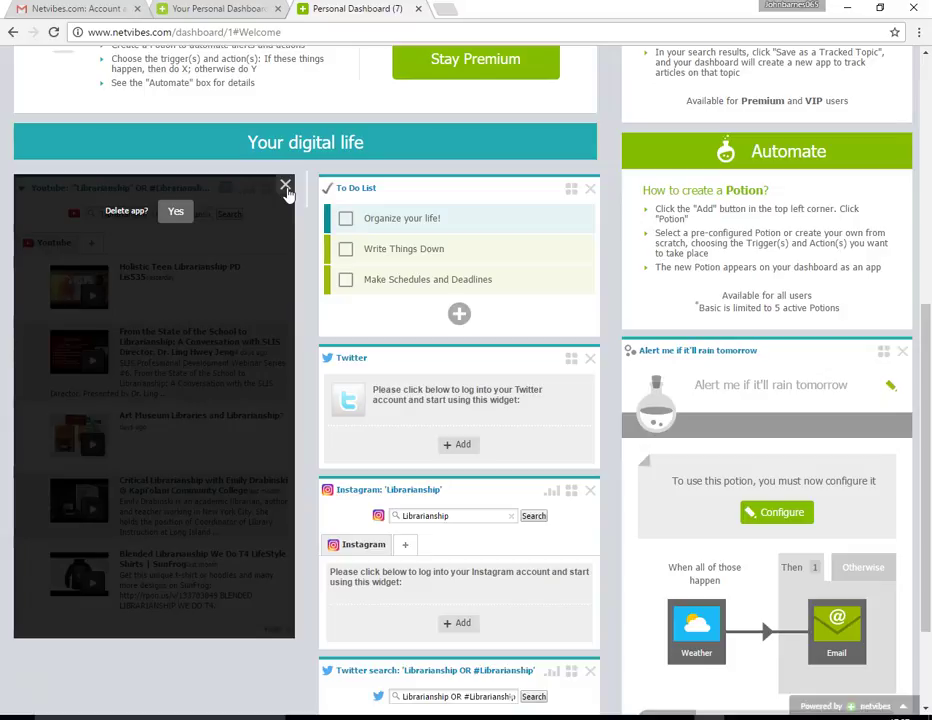
left_click(174, 213)
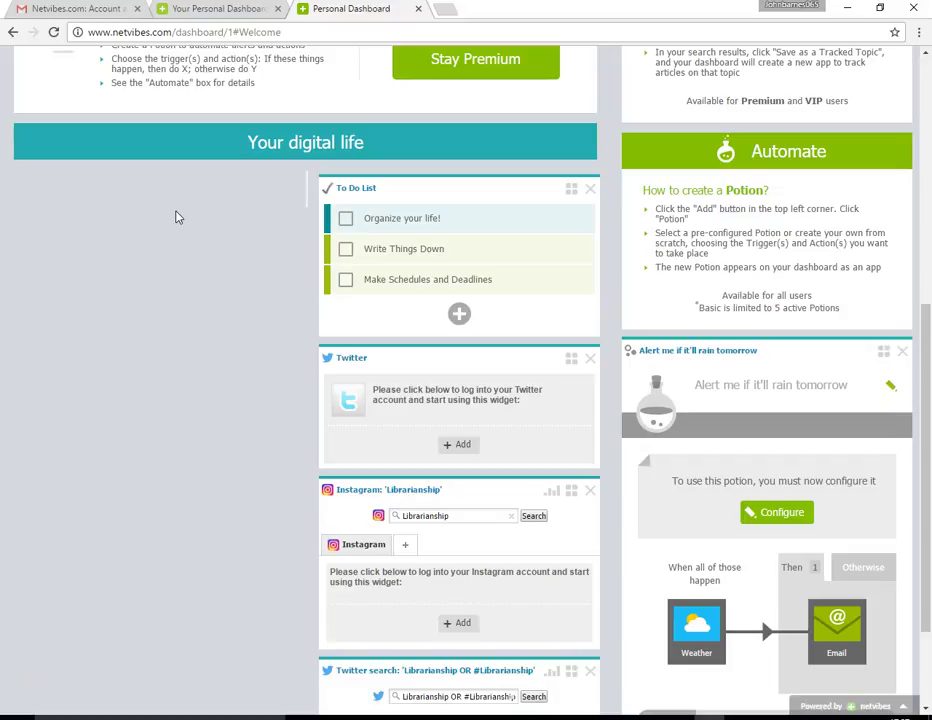
left_click(35, 675)
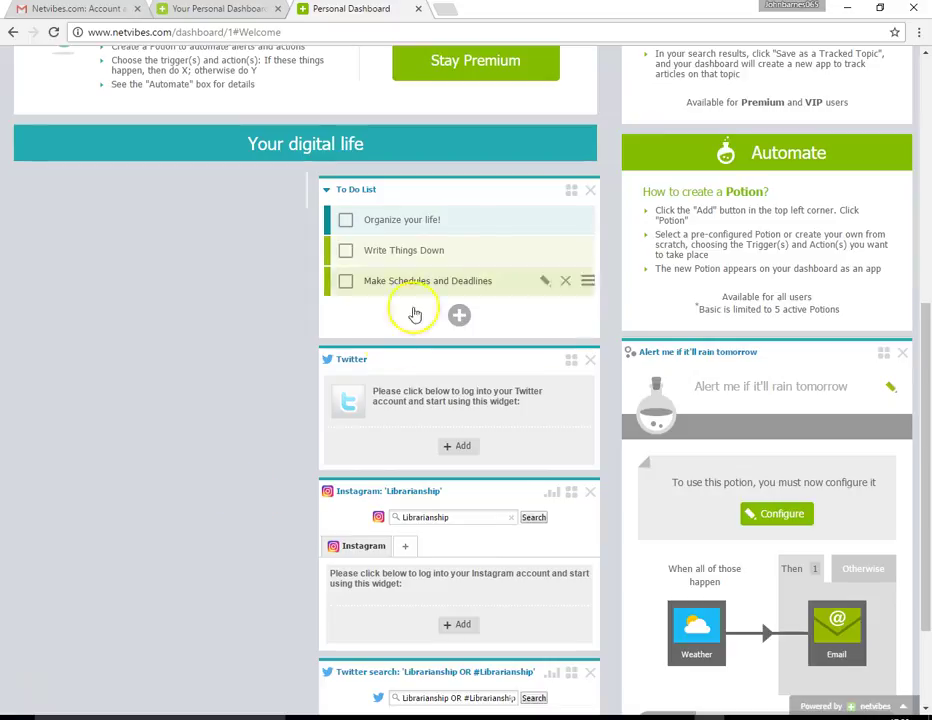
Delete the To Do List app and the Twitter login app from the Your digital life section.
left_click(591, 193)
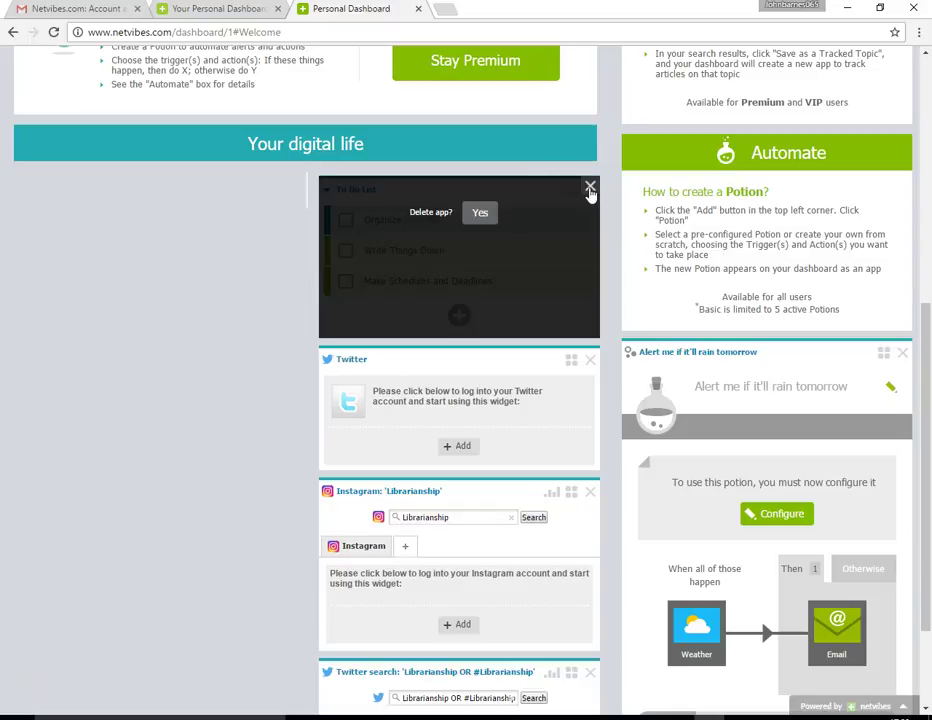
left_click(481, 215)
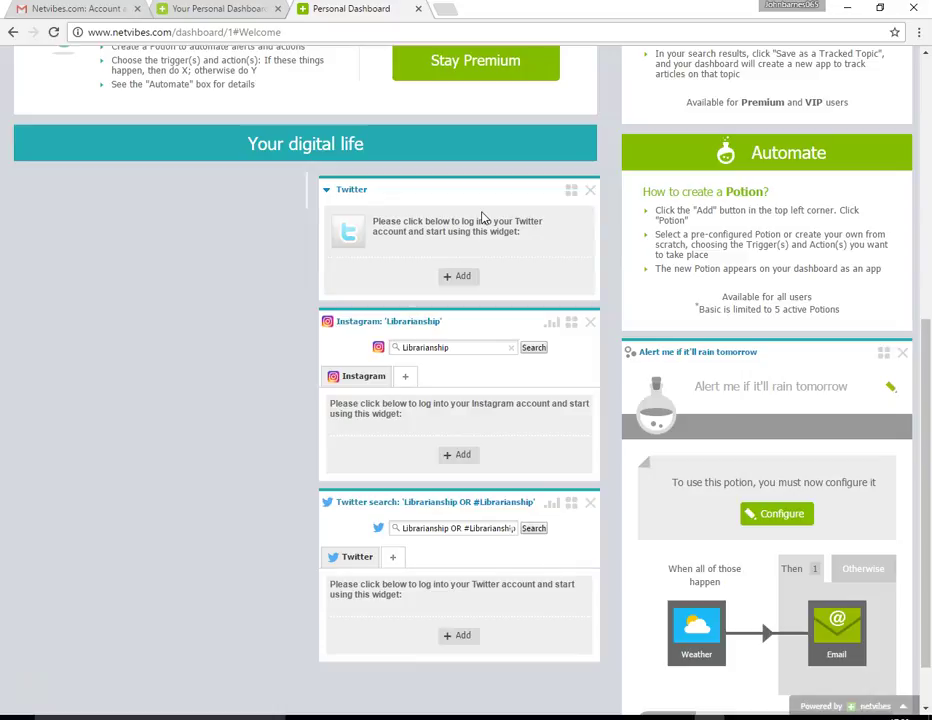
left_click(593, 191)
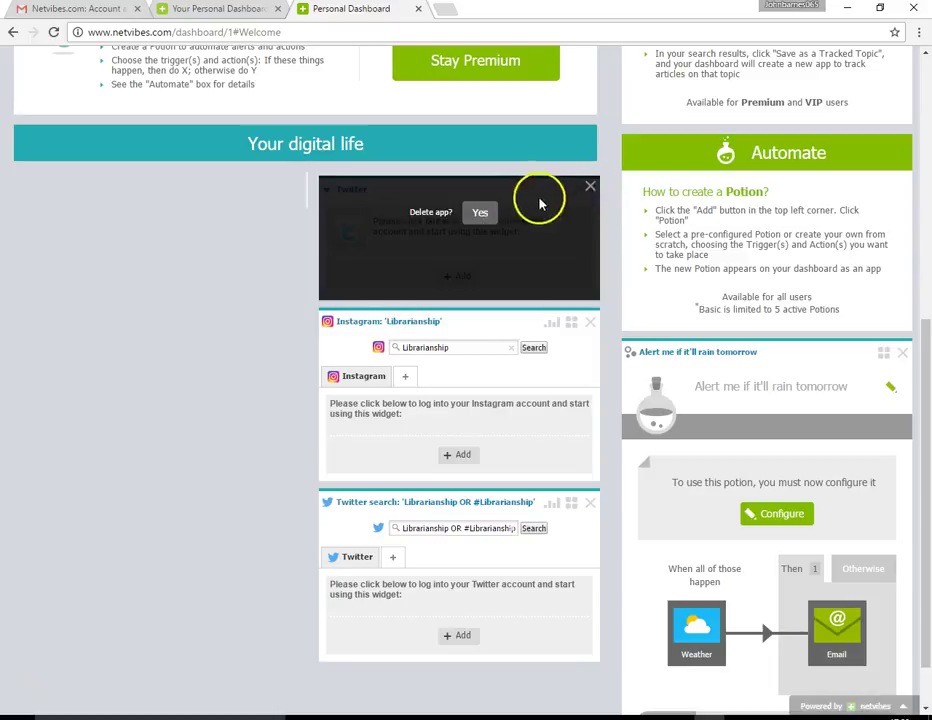
left_click(480, 213)
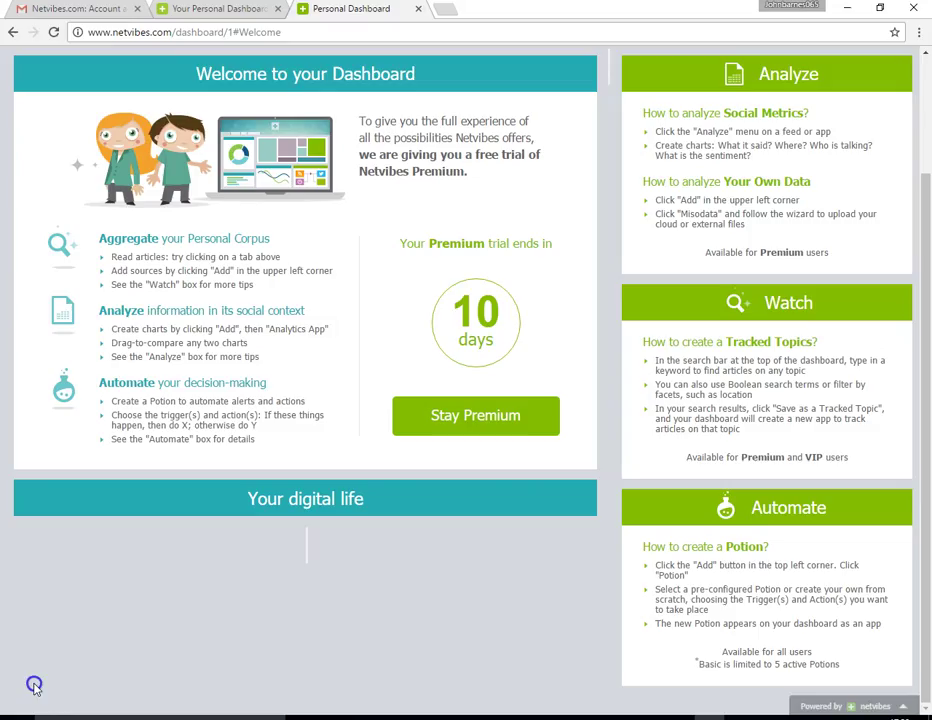
Delete the Art - Culture > Comics tab from the dashboard.
scroll(305, 617, "up", 2)
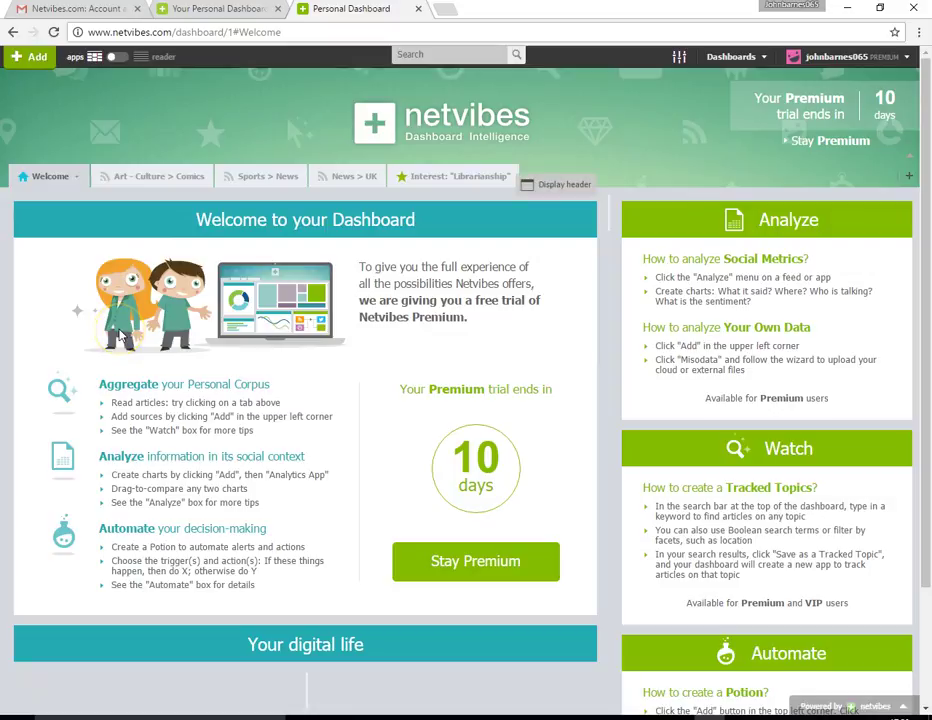
left_click(175, 180)
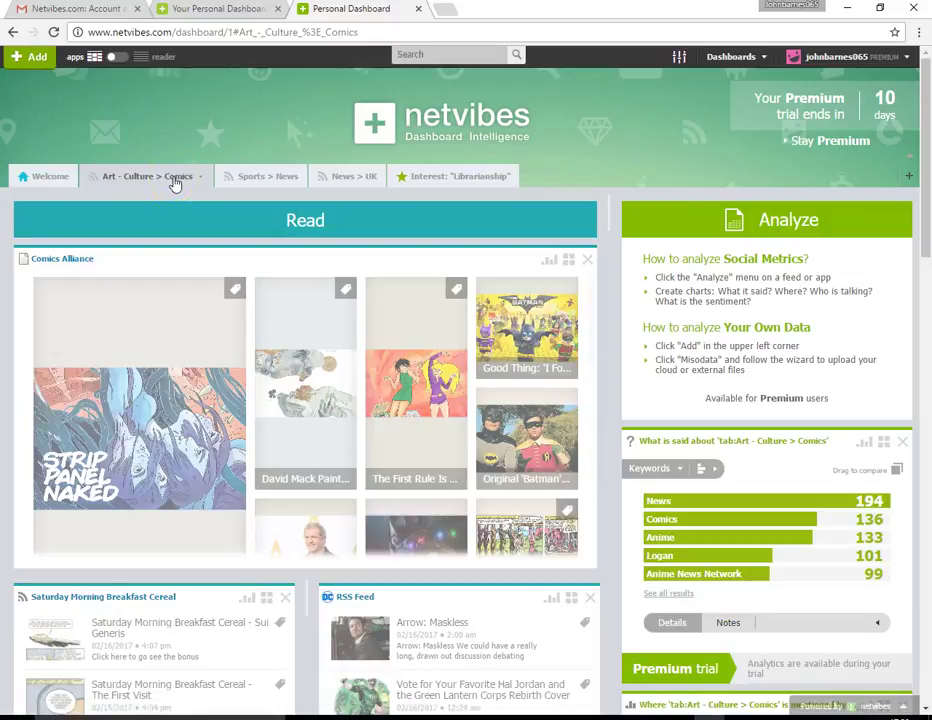
left_click(199, 182)
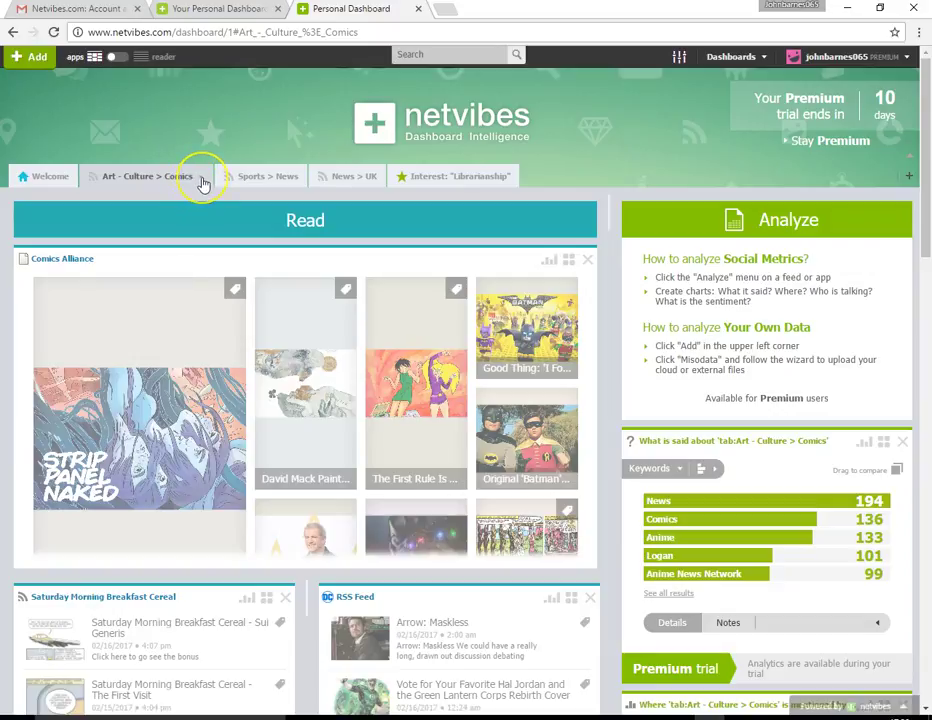
left_click(222, 261)
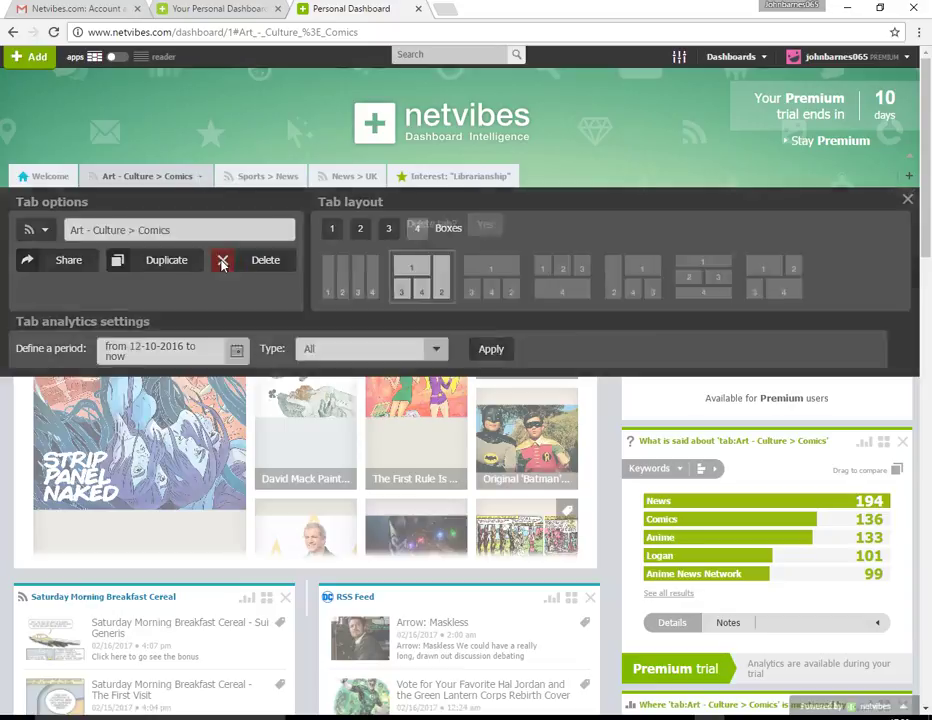
left_click(484, 226)
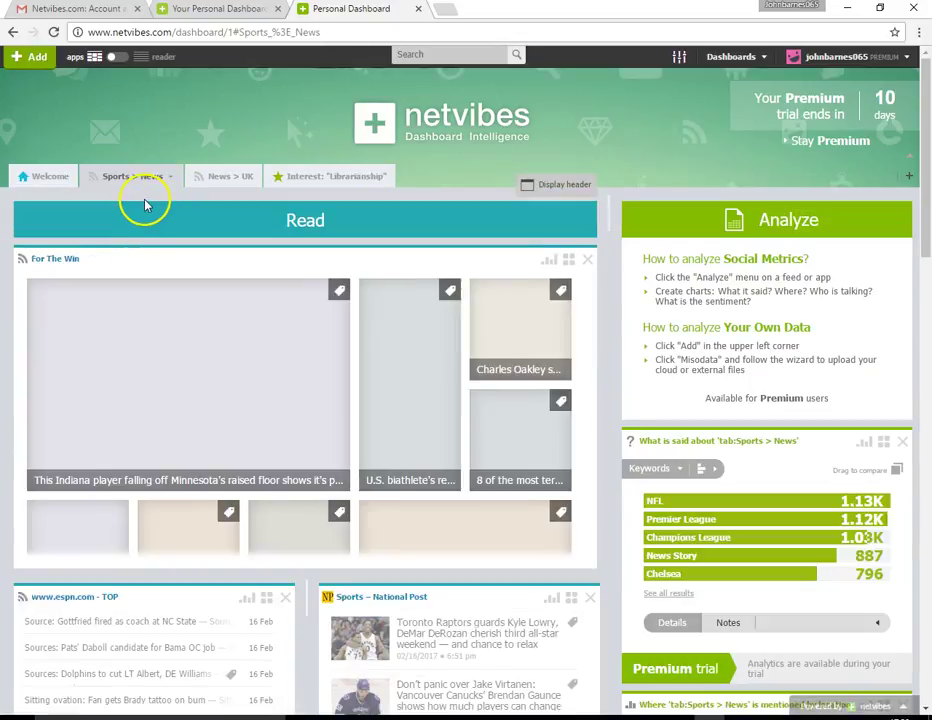
Delete the Sports > News tab from the dashboard.
left_click(173, 181)
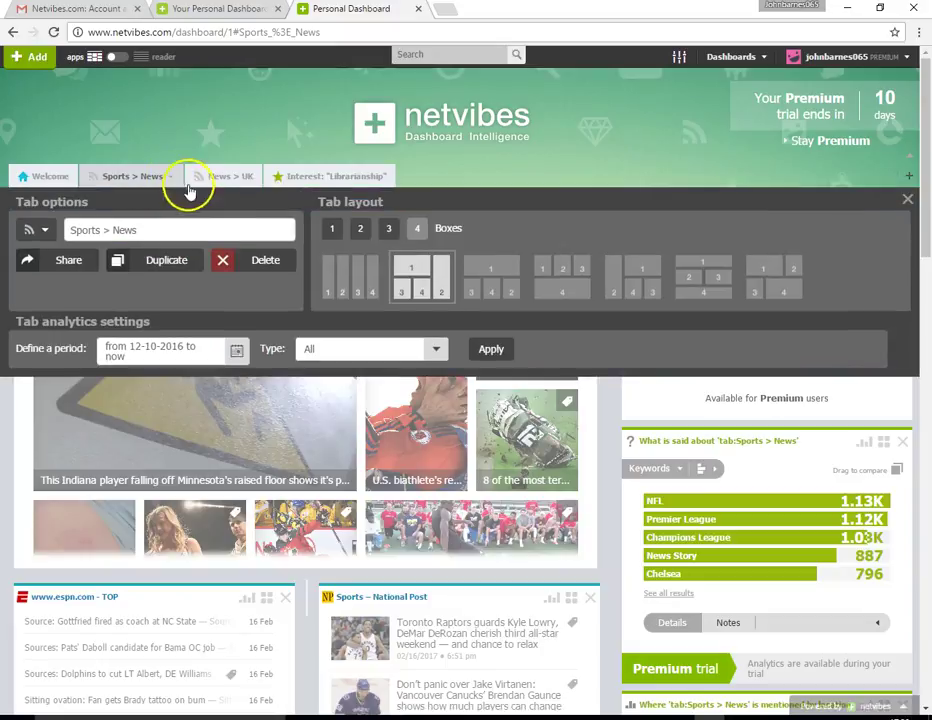
left_click(222, 262)
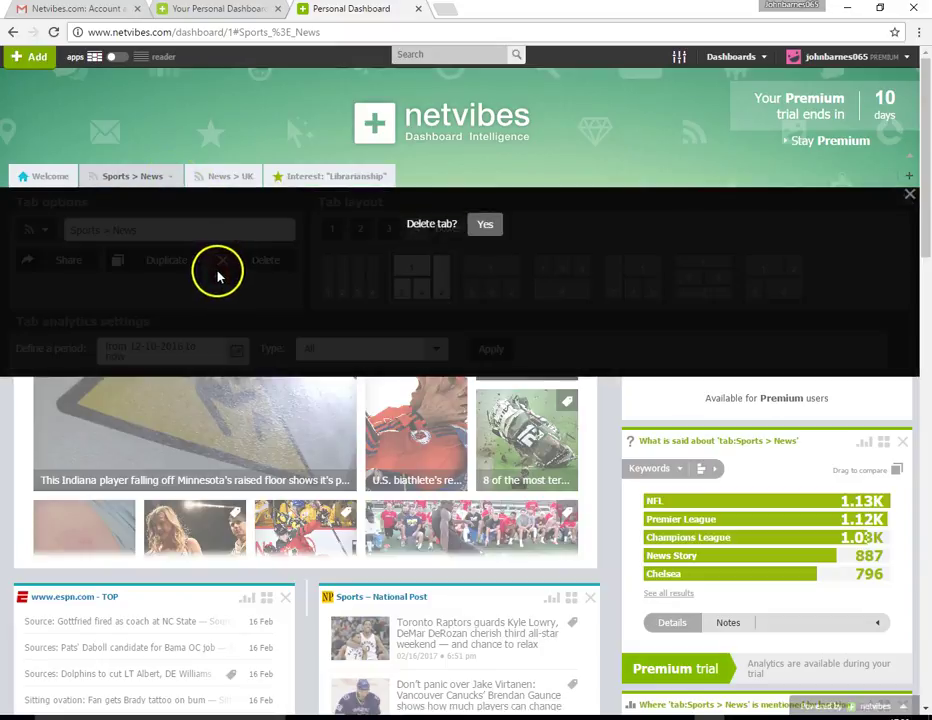
left_click(481, 225)
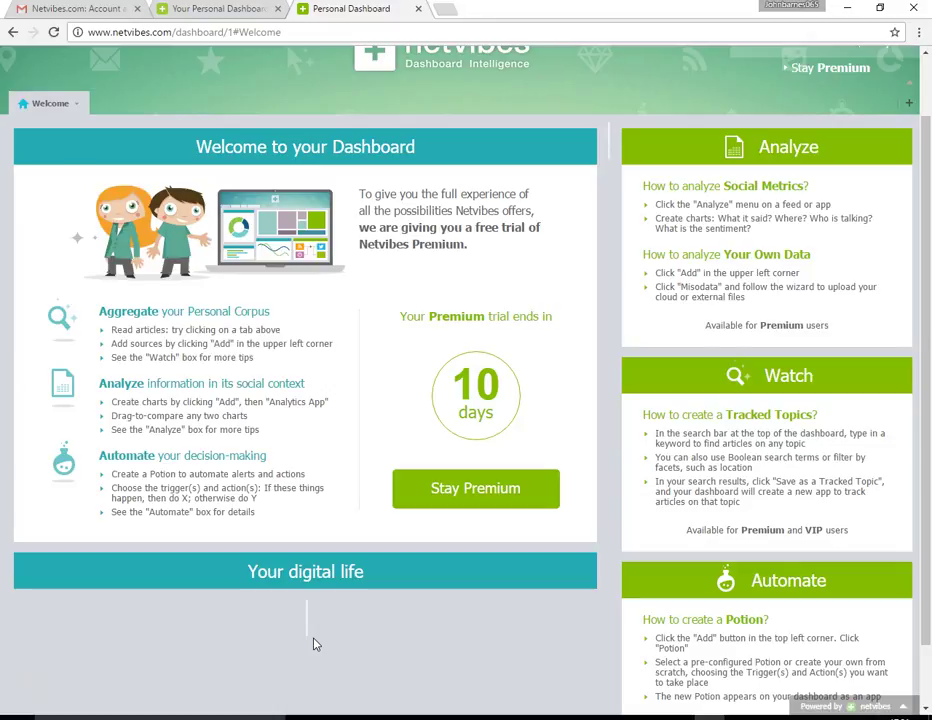
Add a new dashboard tab and name it My Space.
left_click(911, 106)
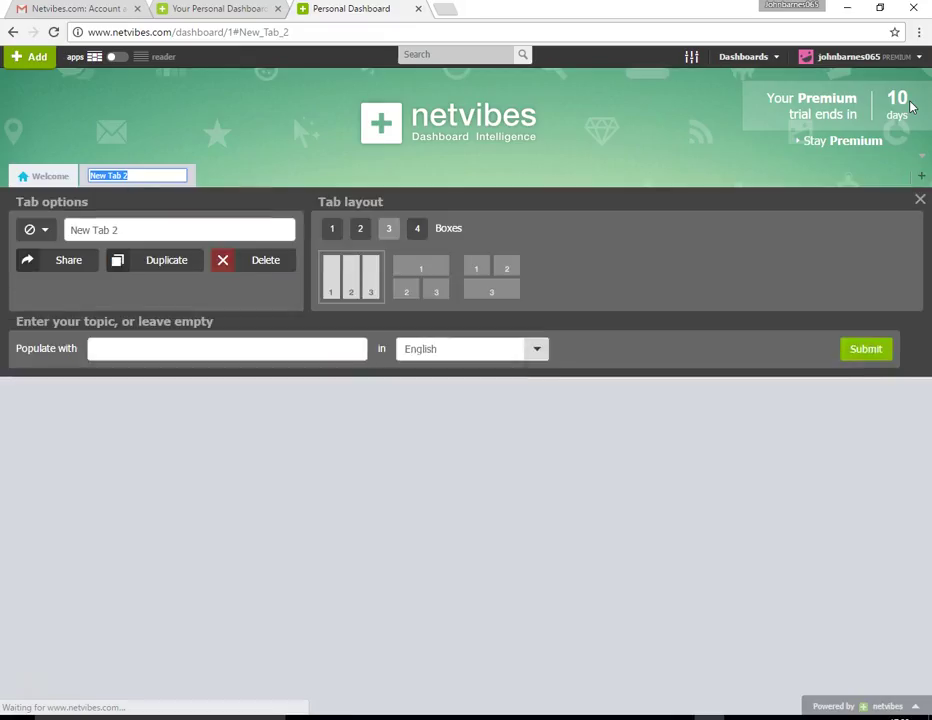
left_click(125, 231)
left_click_drag(125, 231, 46, 231)
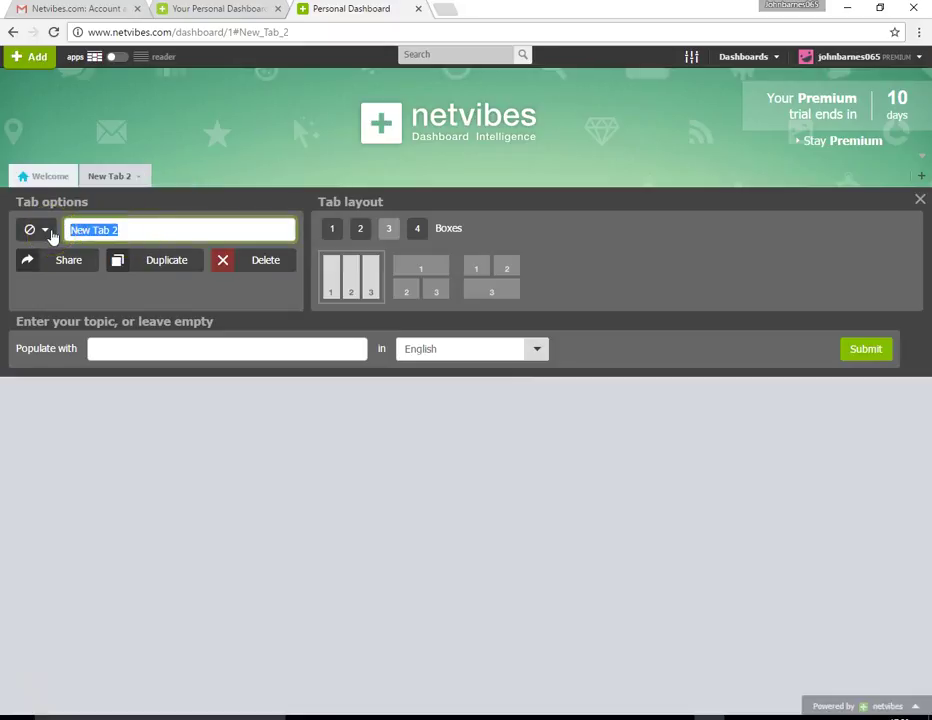
type("My Space")
key("Return")
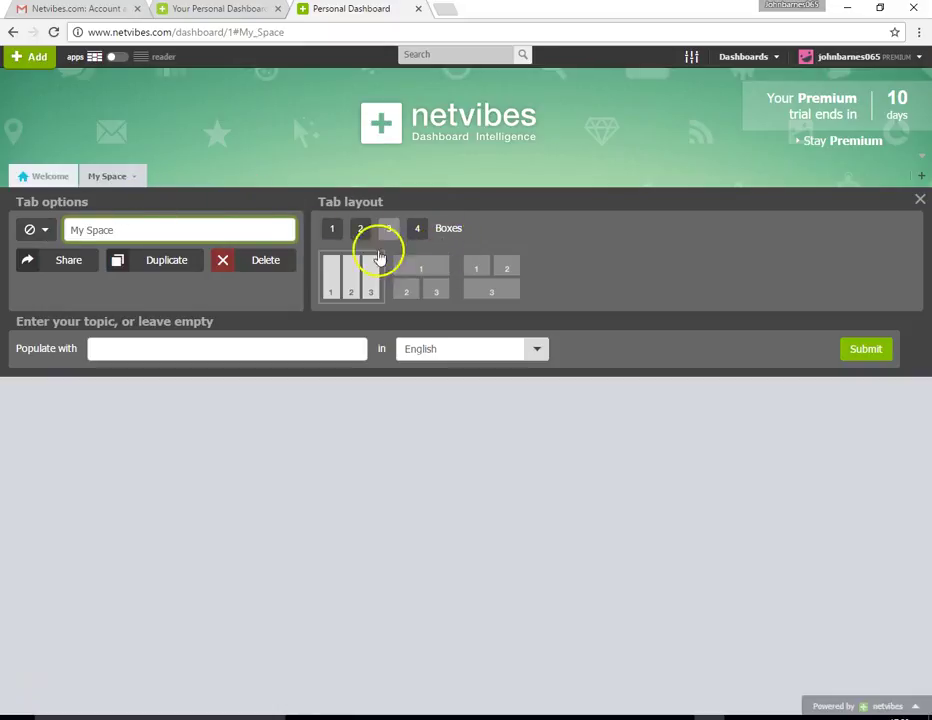
Choose the three-box layout with side-by-side columns for the My Space tab and submit it with the topic left empty.
left_click(334, 286)
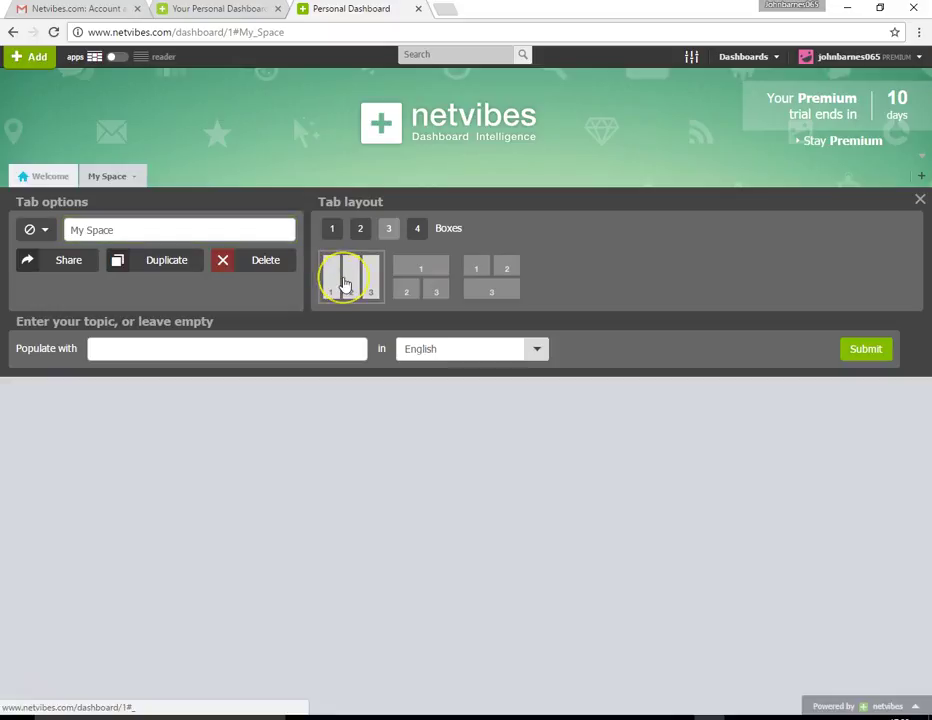
left_click(347, 286)
left_click(325, 285)
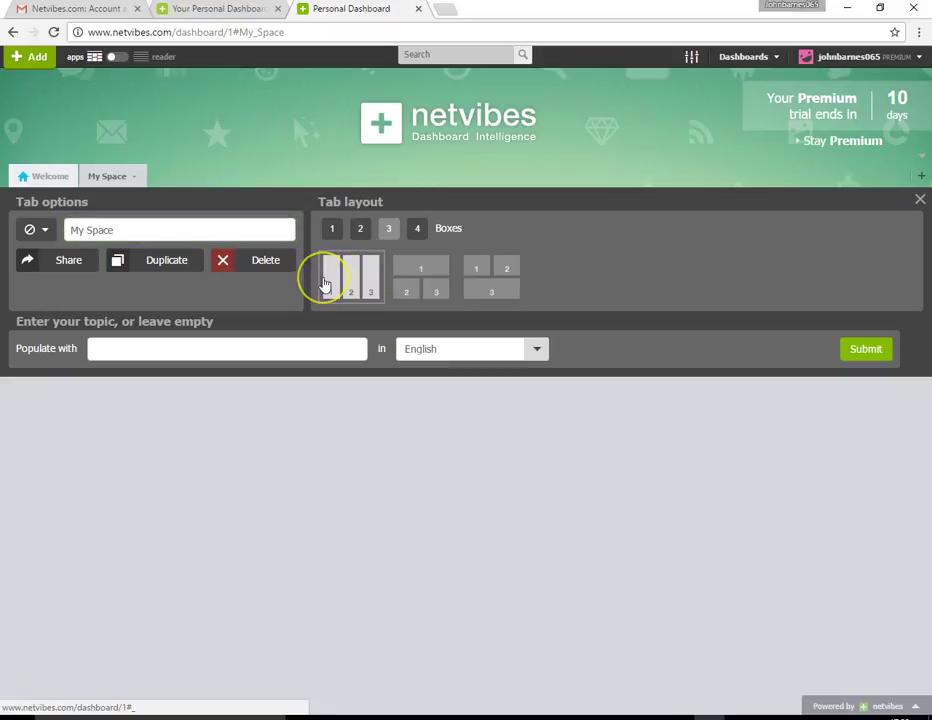
left_click(334, 286)
left_click(333, 285)
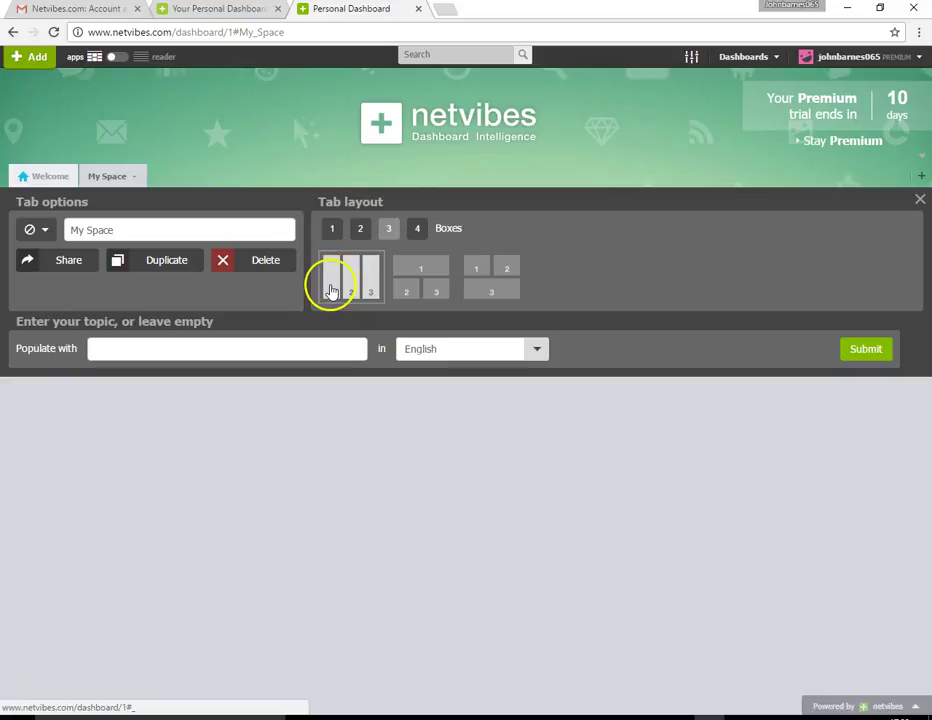
left_click(866, 349)
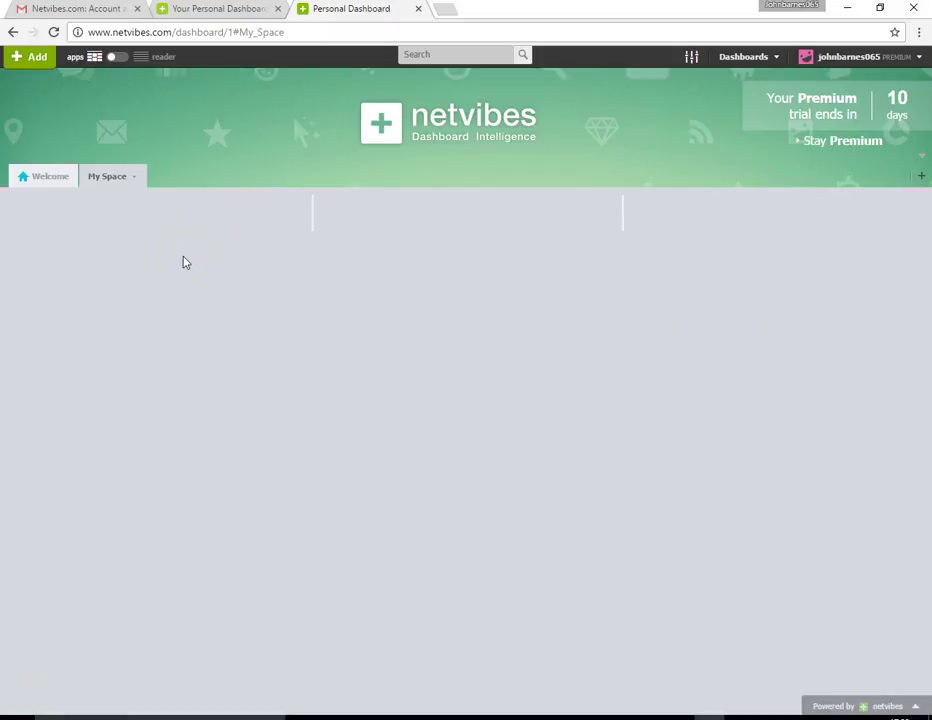
Open the catalogue for adding content, dismiss the Potion app introduction and show the Essential apps.
left_click(42, 684)
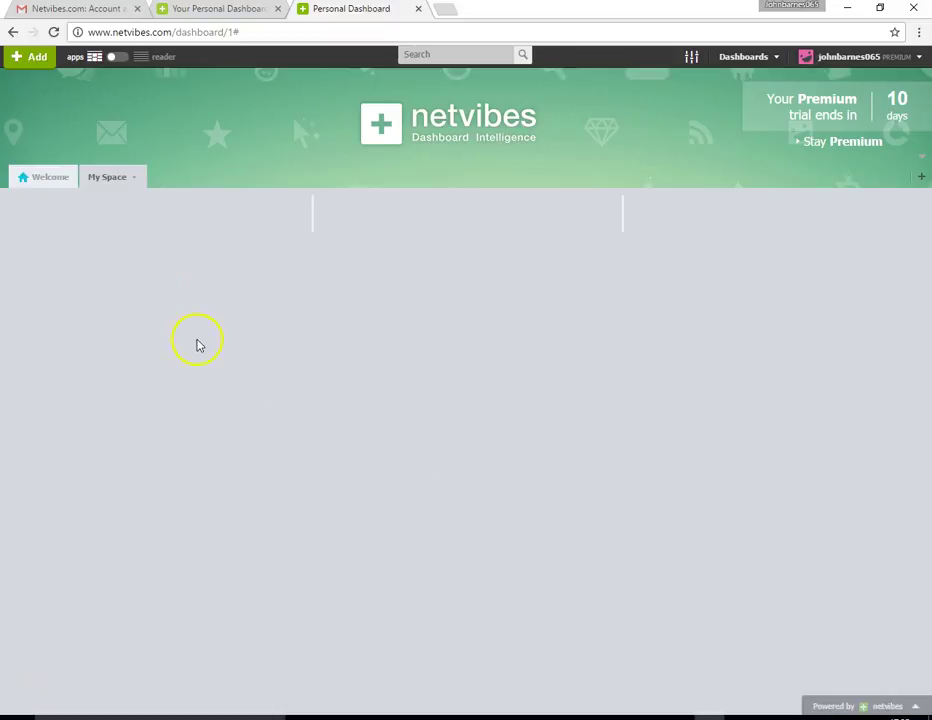
left_click(29, 60)
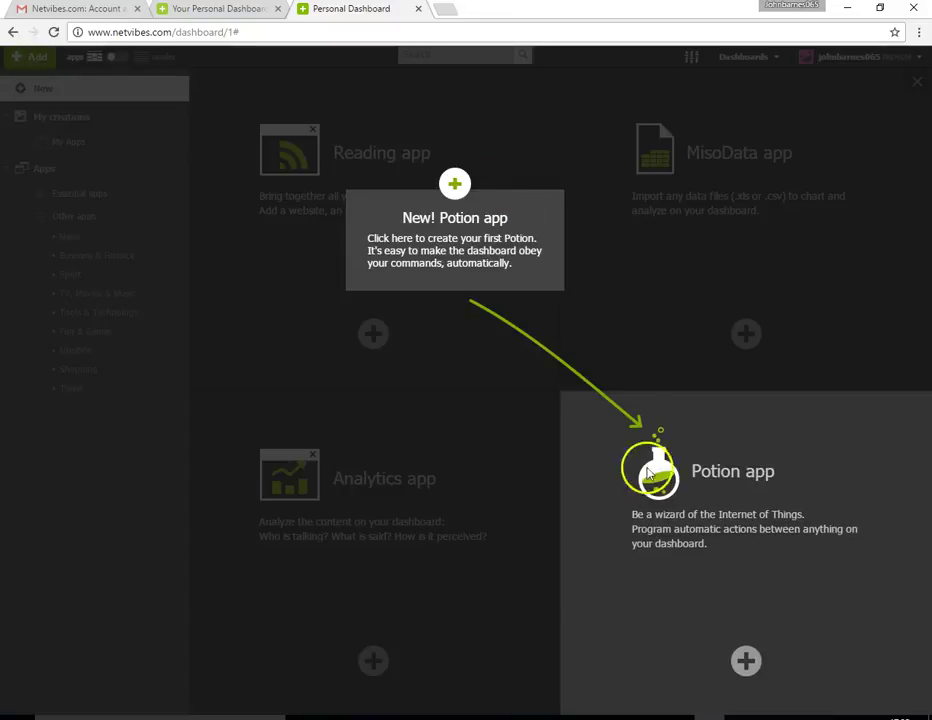
left_click(455, 185)
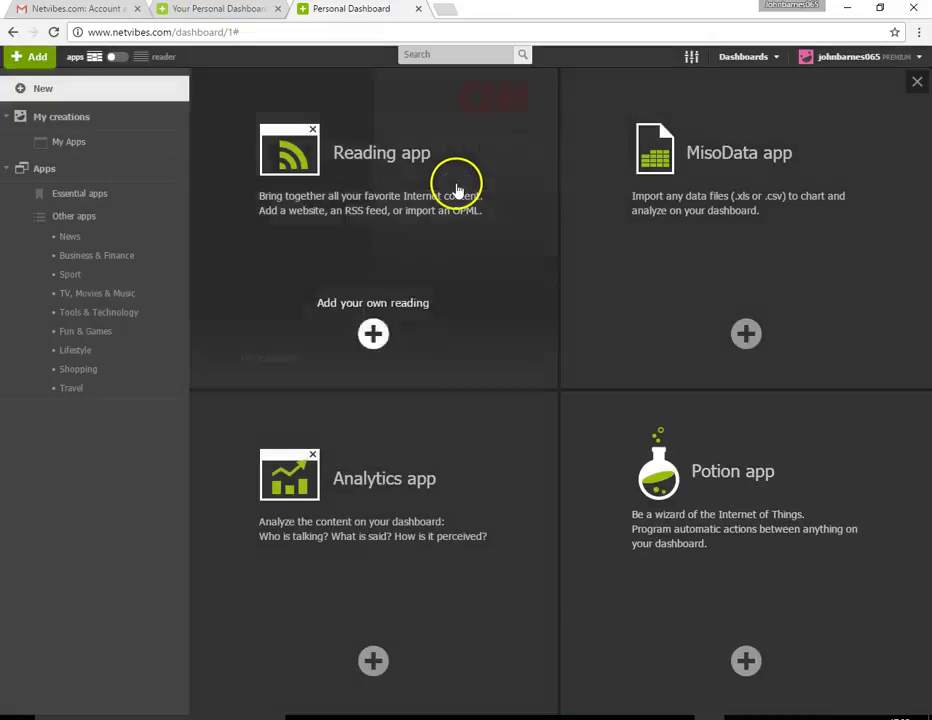
left_click(78, 194)
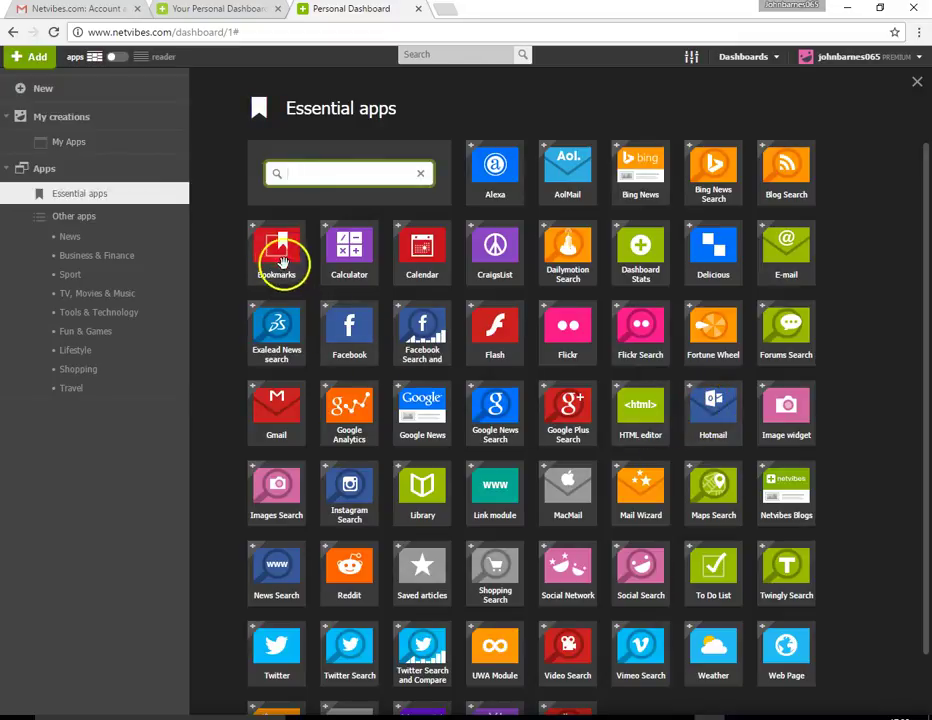
Add the Bookmarks app to the My Space tab and close the app catalogue.
left_click(282, 261)
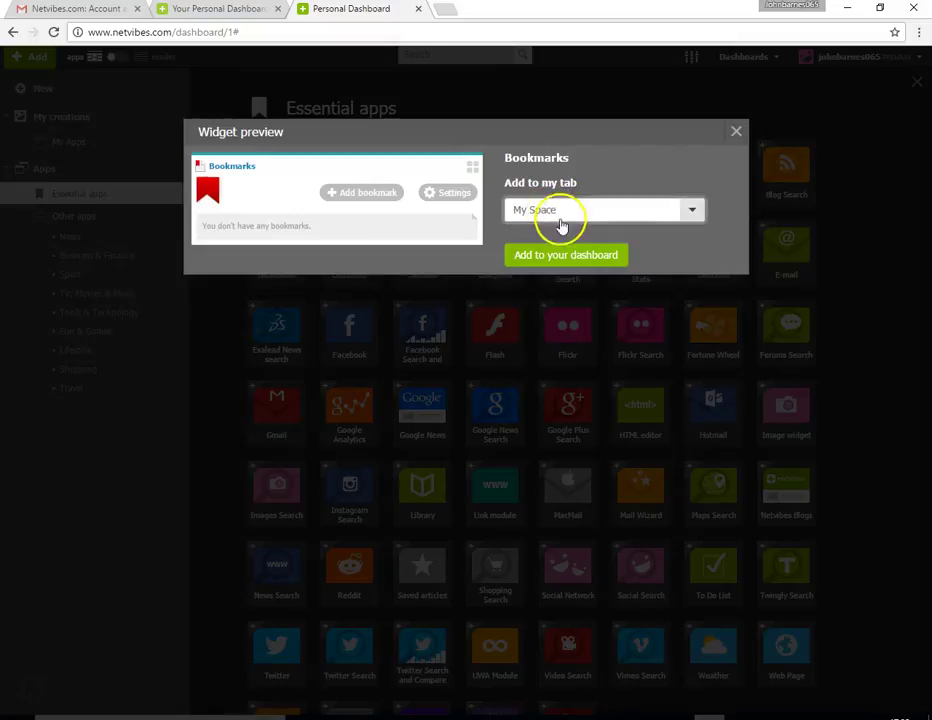
left_click(565, 257)
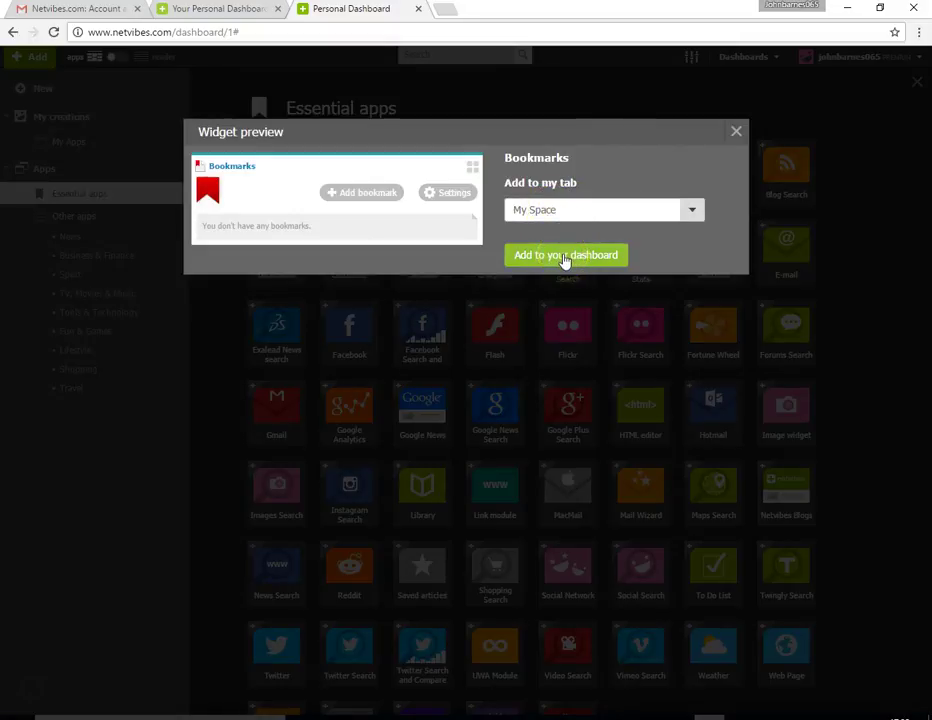
left_click(556, 214)
left_click(560, 255)
left_click(566, 260)
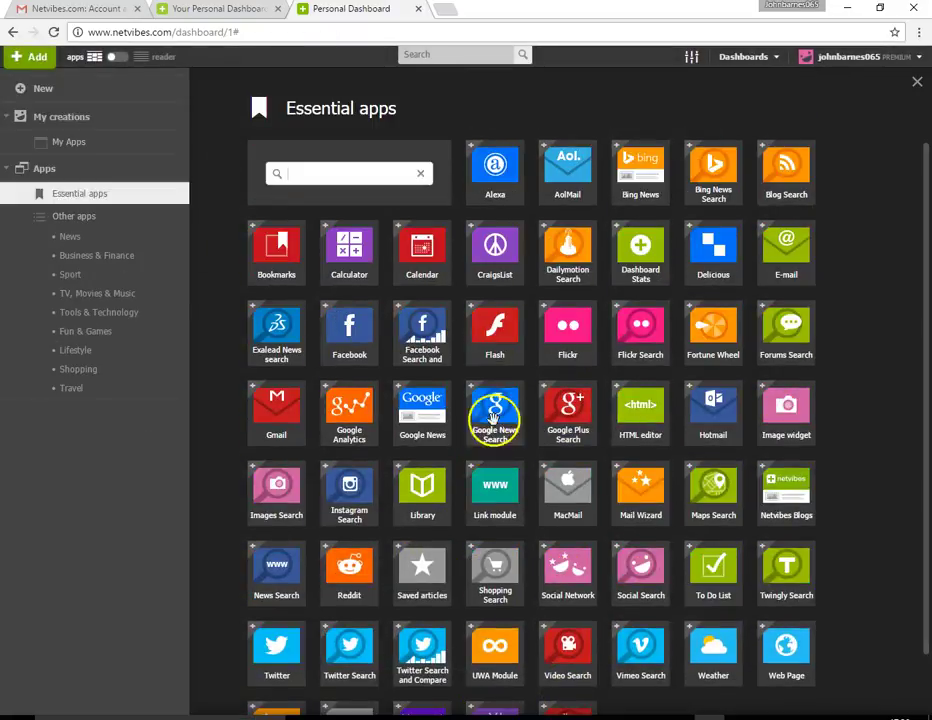
left_click(917, 86)
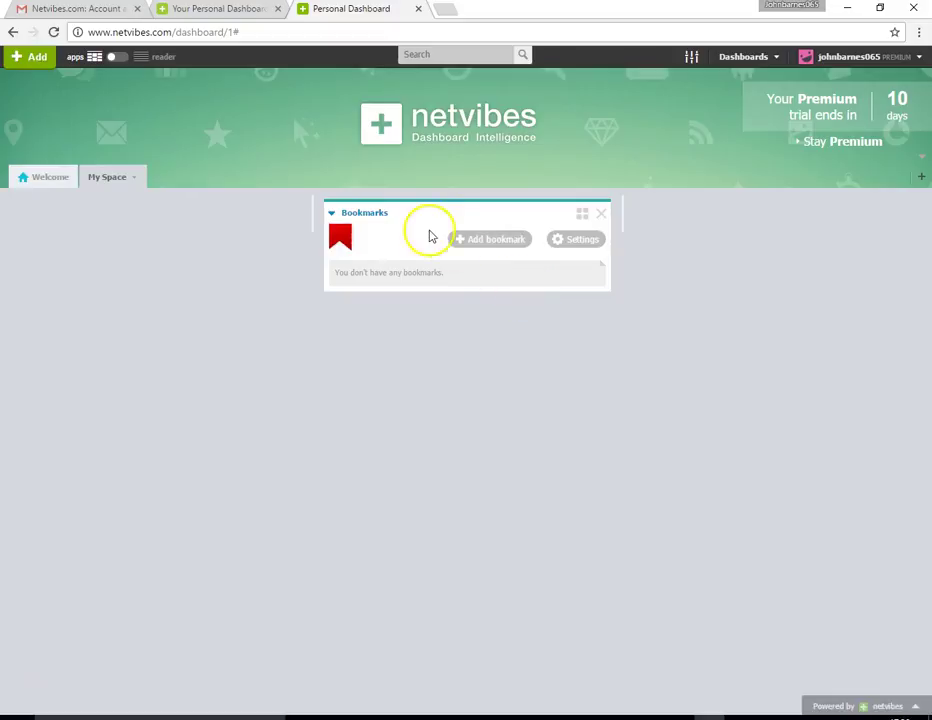
Move the Bookmarks app from the middle column of the My Space tab into the first column.
left_click_drag(418, 220, 152, 242)
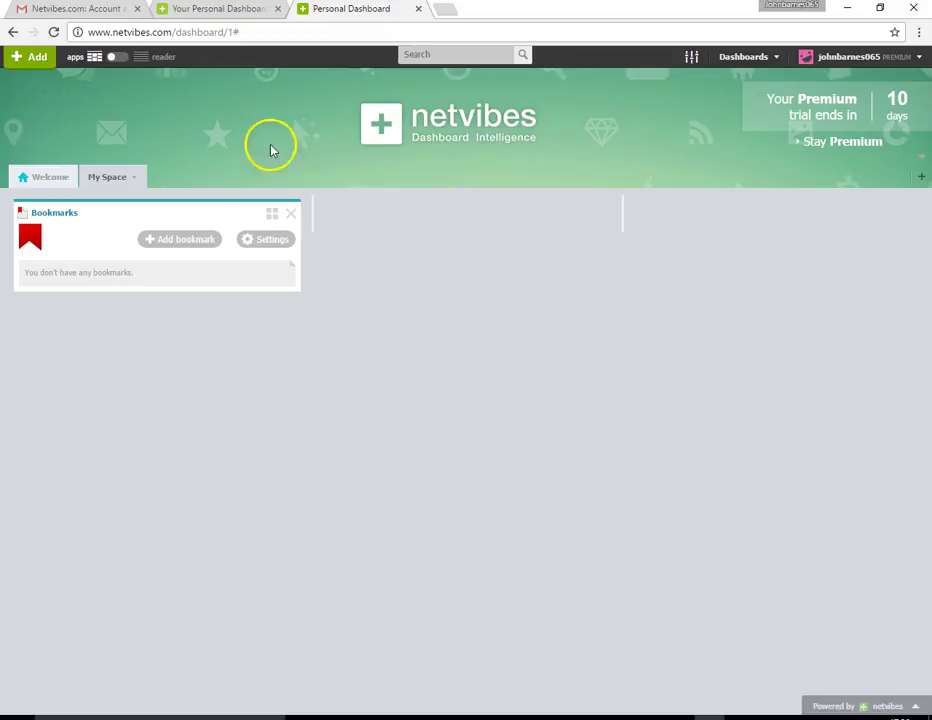
Add the Twitter app from the Essential apps to the My Space tab and place it below Bookmarks in the first column.
left_click(37, 58)
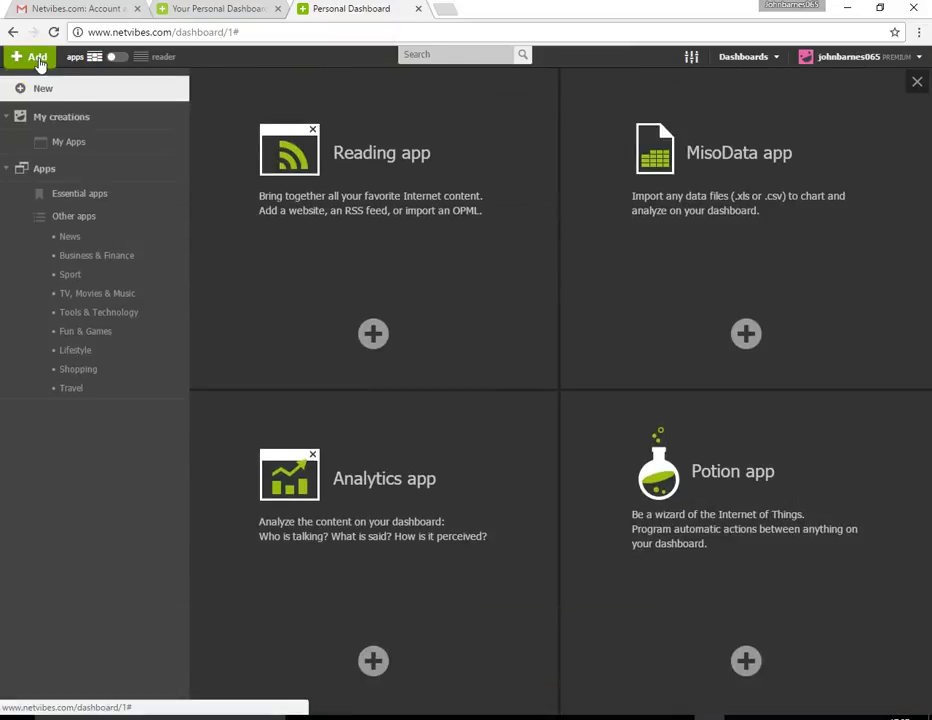
left_click(85, 195)
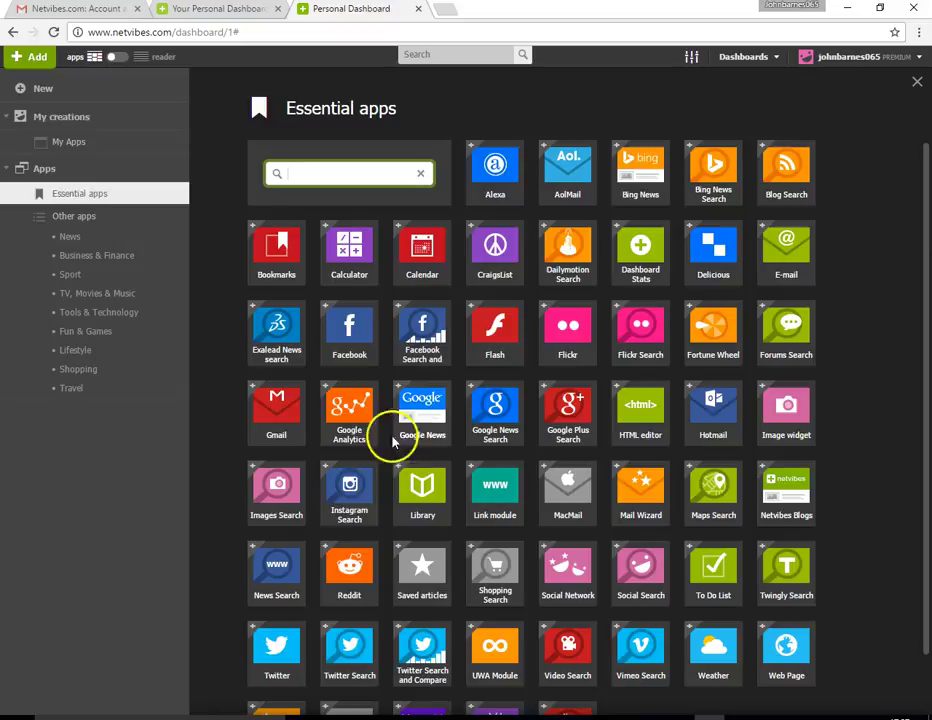
left_click(270, 664)
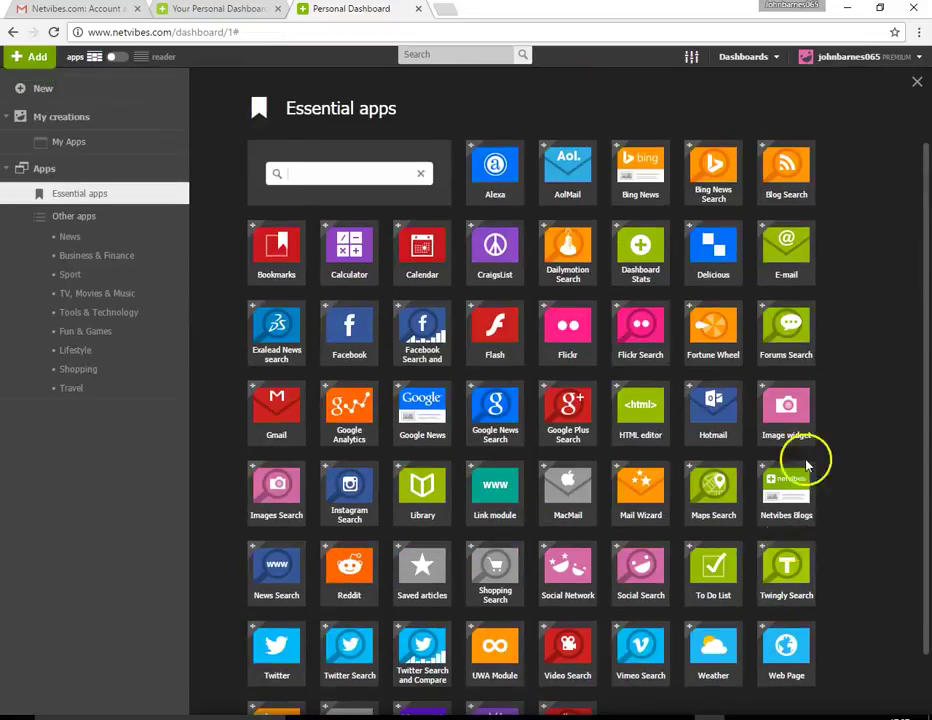
left_click(916, 83)
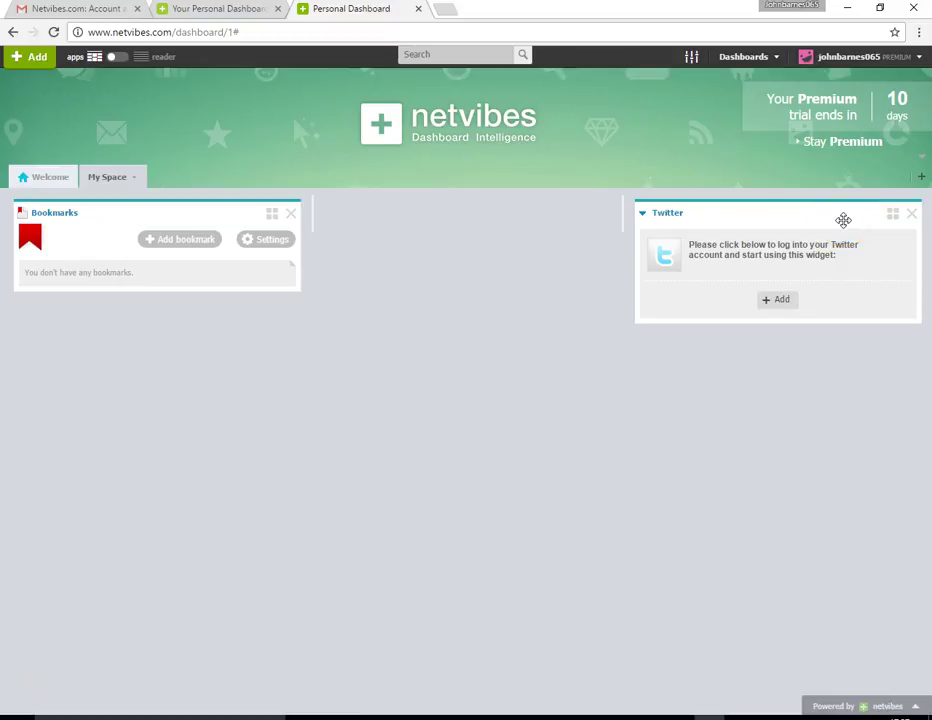
left_click_drag(843, 220, 142, 335)
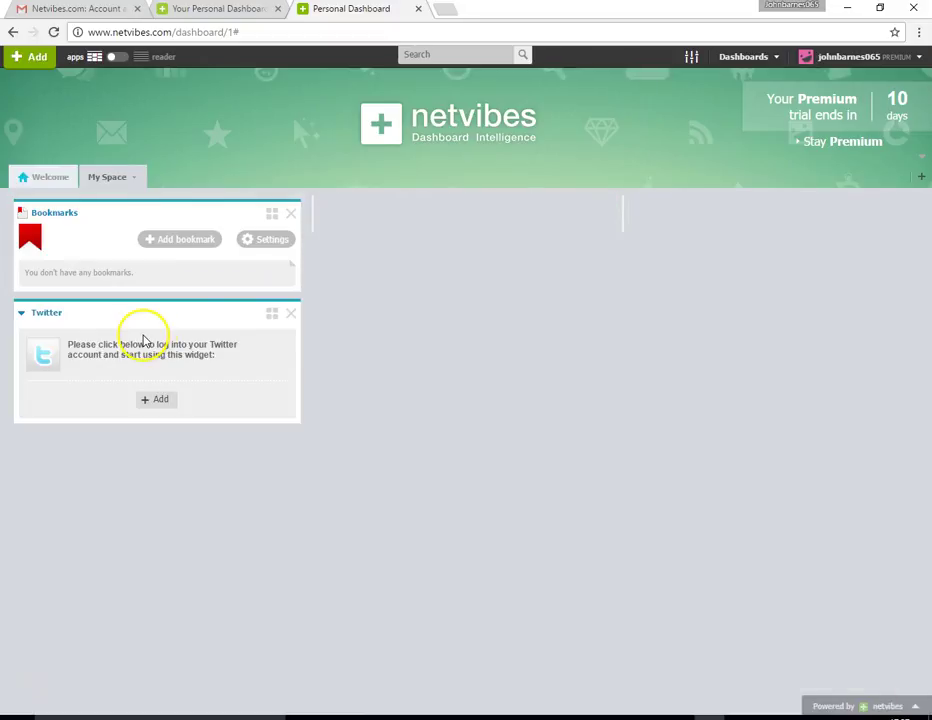